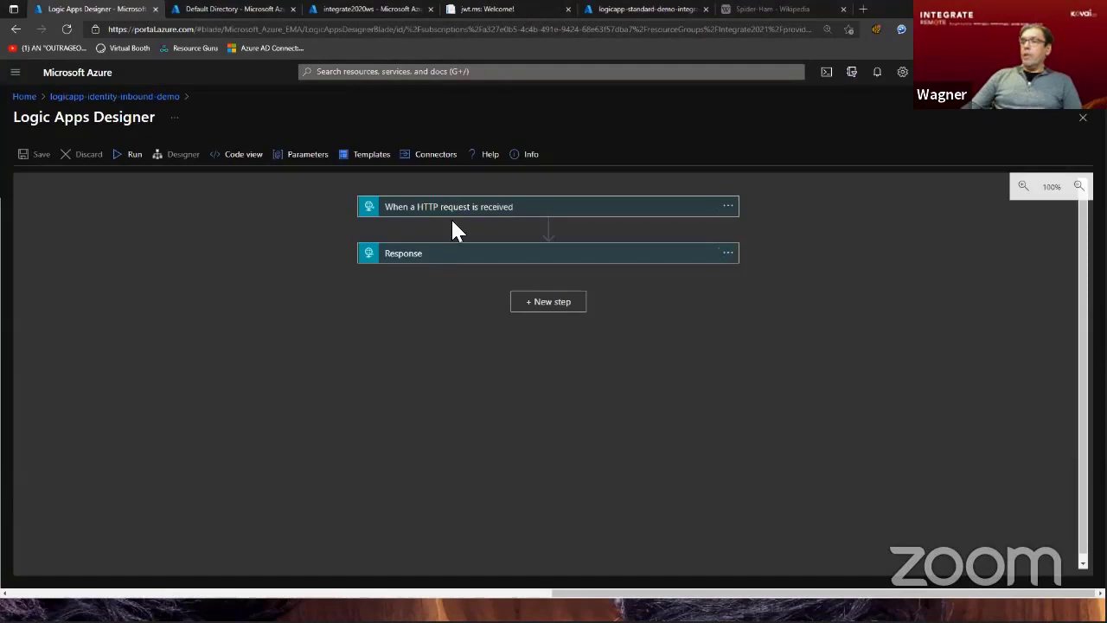
# Inspect the Response action in the workflow designer and open the Authorization policies of logicapp-identity-inbound-demo.
pyautogui.click(467, 253)
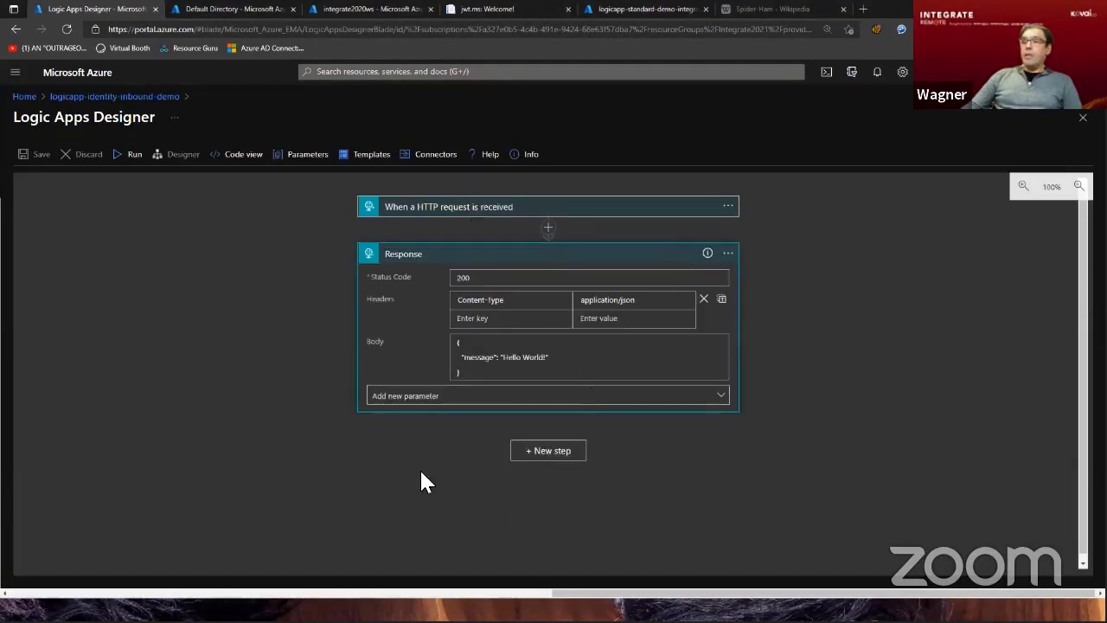
pyautogui.click(1080, 118)
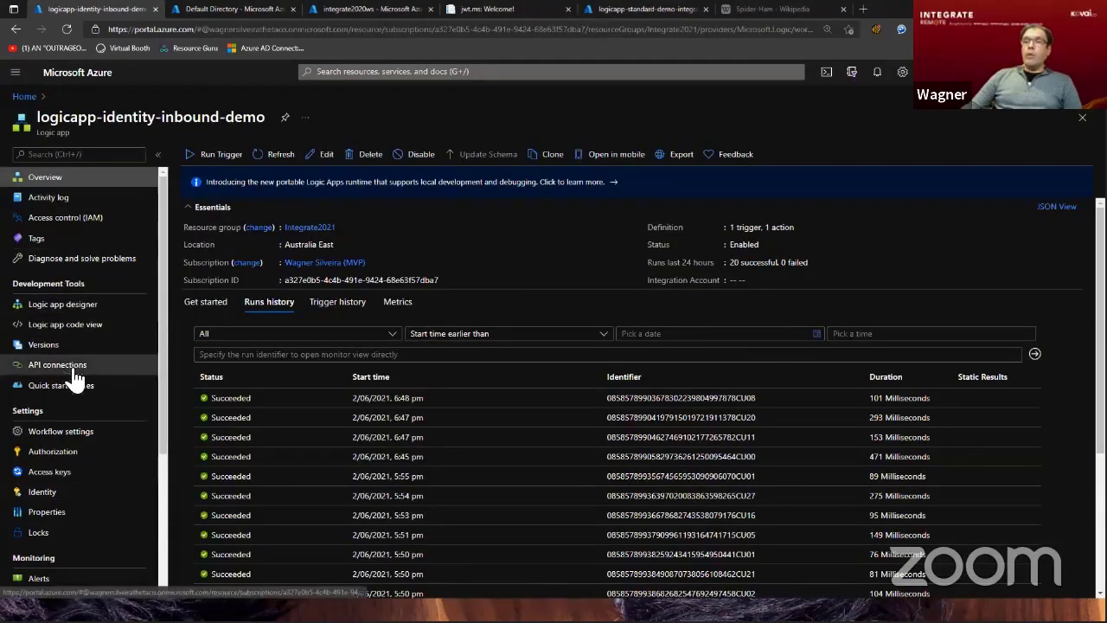
pyautogui.click(50, 451)
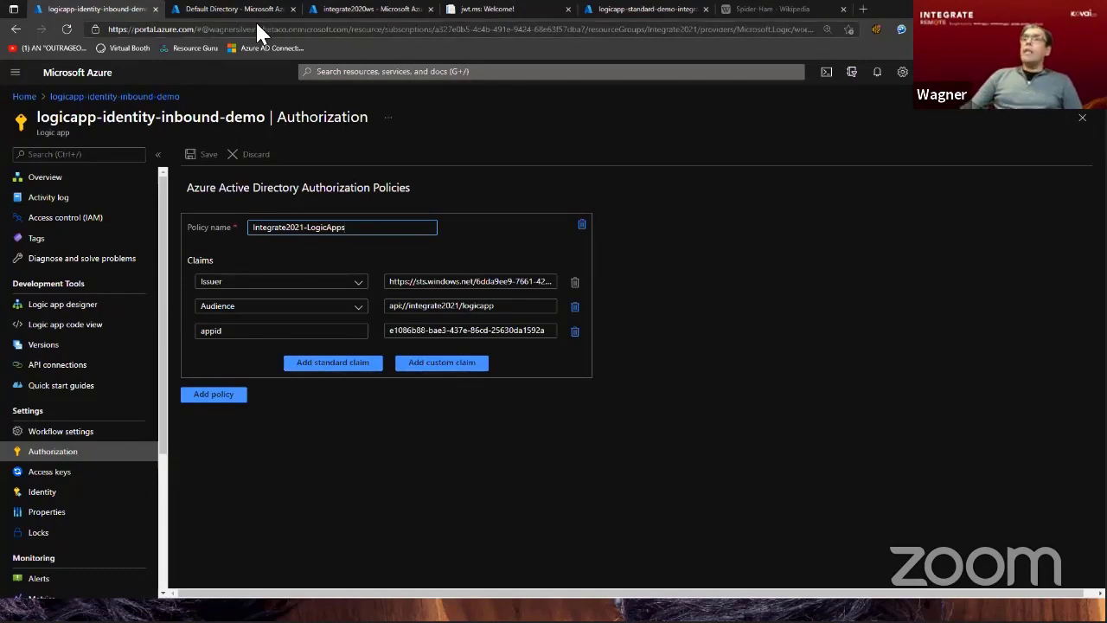
# Check the directory's app registrations and open the managed identities settings of the integrate2020ws API Management service.
pyautogui.click(233, 9)
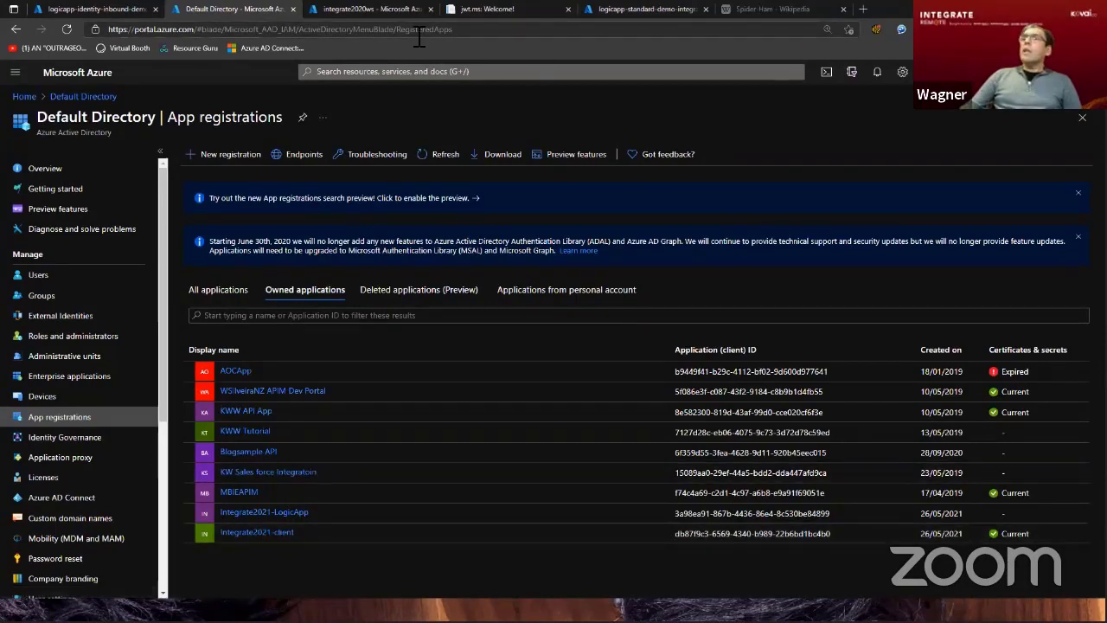
pyautogui.click(368, 9)
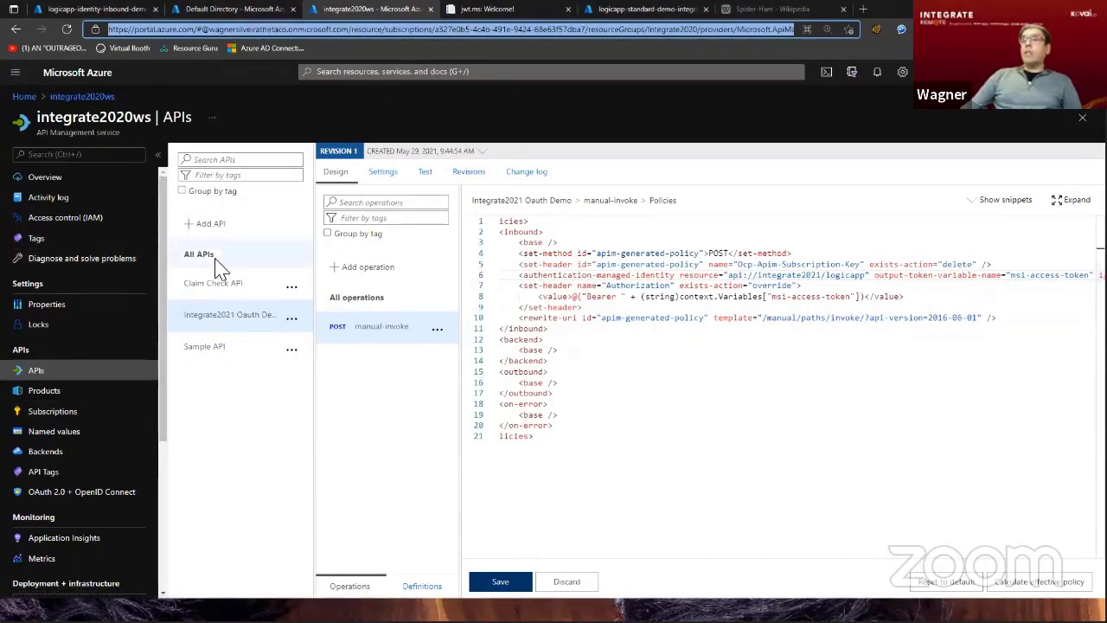
pyautogui.scroll(-3, 87, 272)
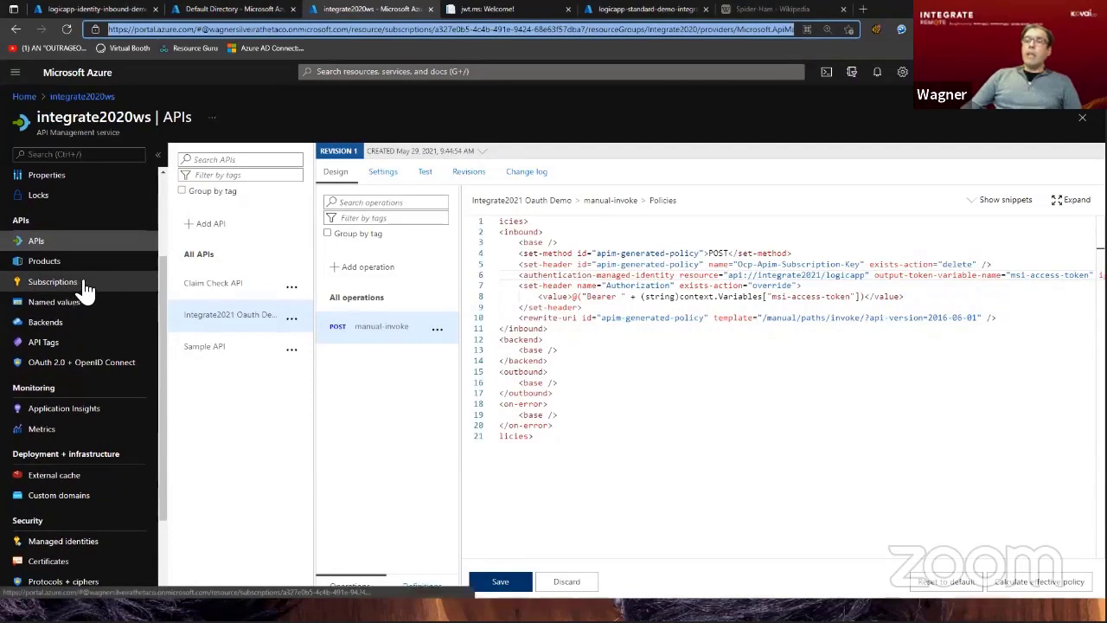
pyautogui.click(74, 542)
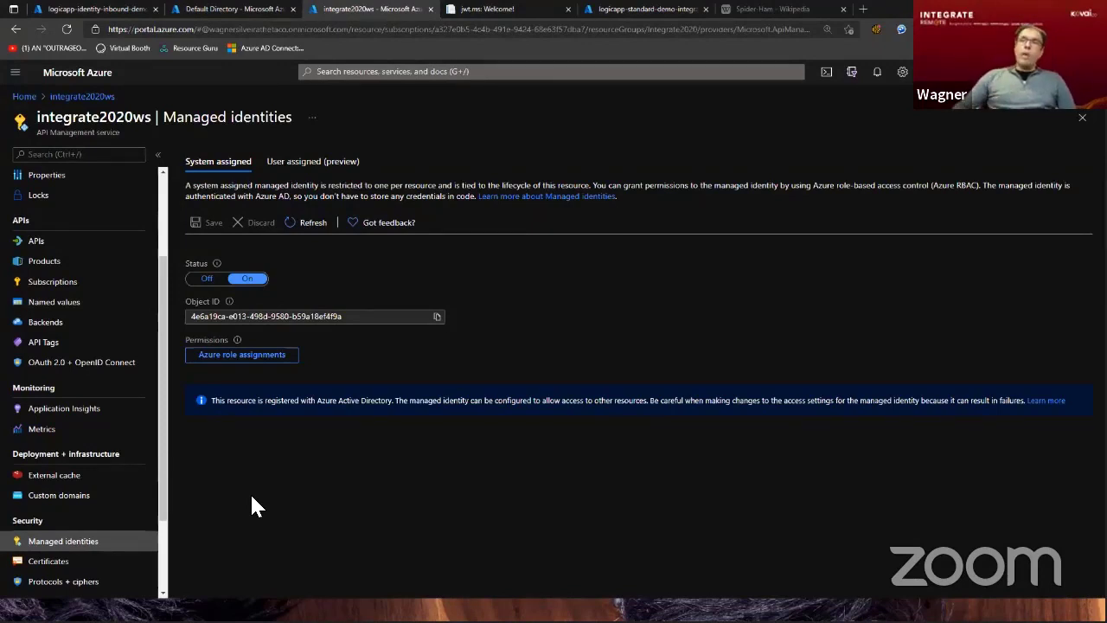
# Open the inbound policy code of manual-invoke in the Integrate2021 OAuth Demo API and highlight the authentication-managed-identity element and its resource attribute.
pyautogui.click(34, 243)
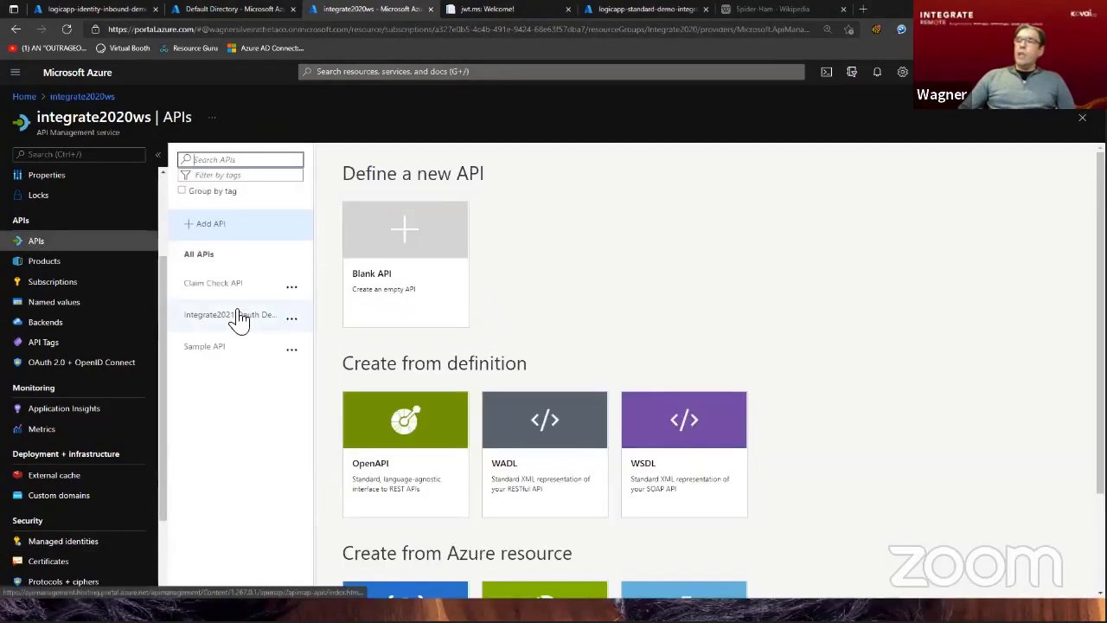
pyautogui.click(239, 318)
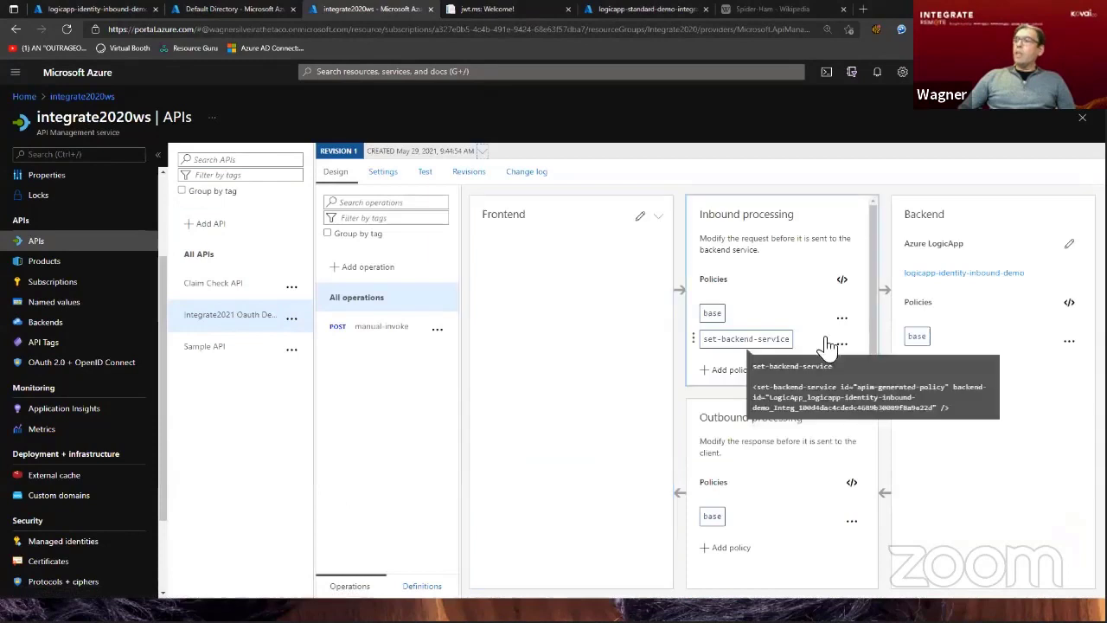
pyautogui.click(387, 332)
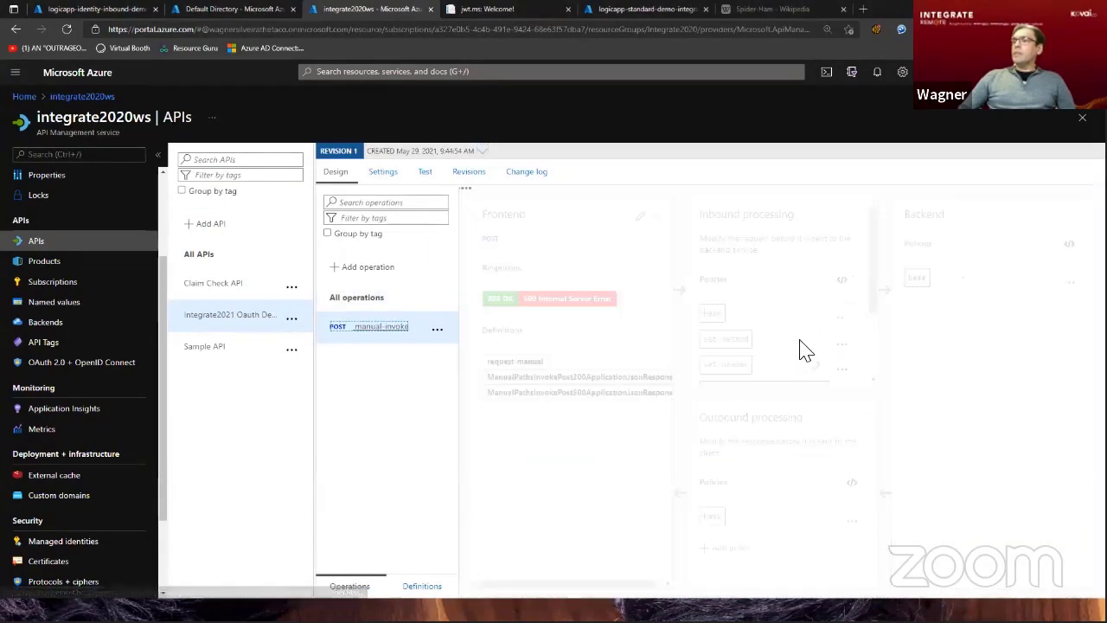
pyautogui.click(842, 283)
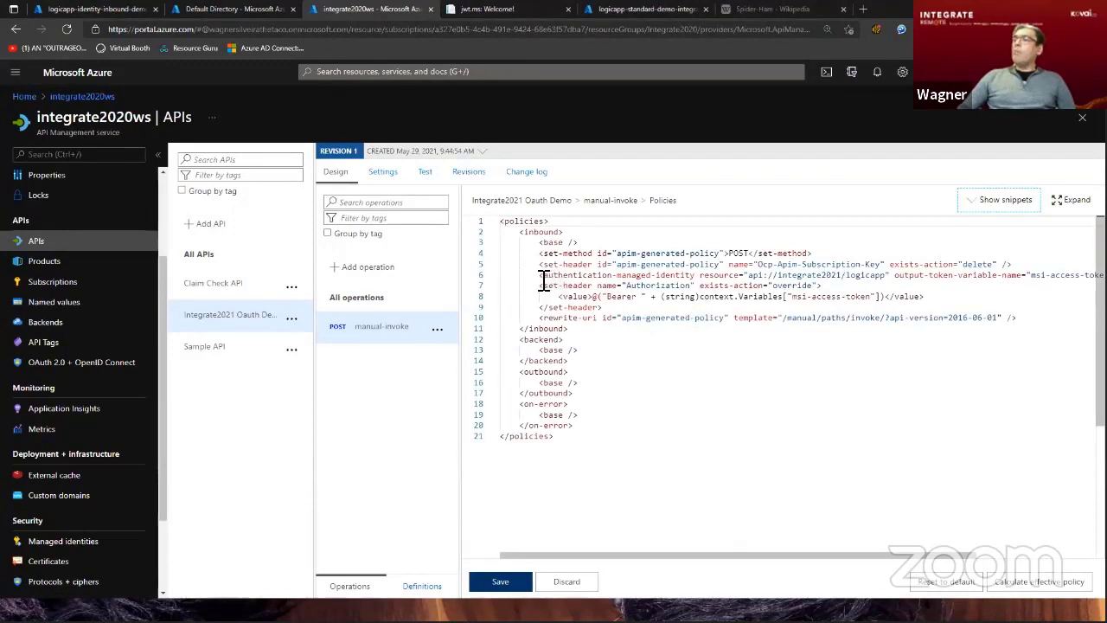
pyautogui.moveTo(541, 281); pyautogui.dragTo(700, 281)
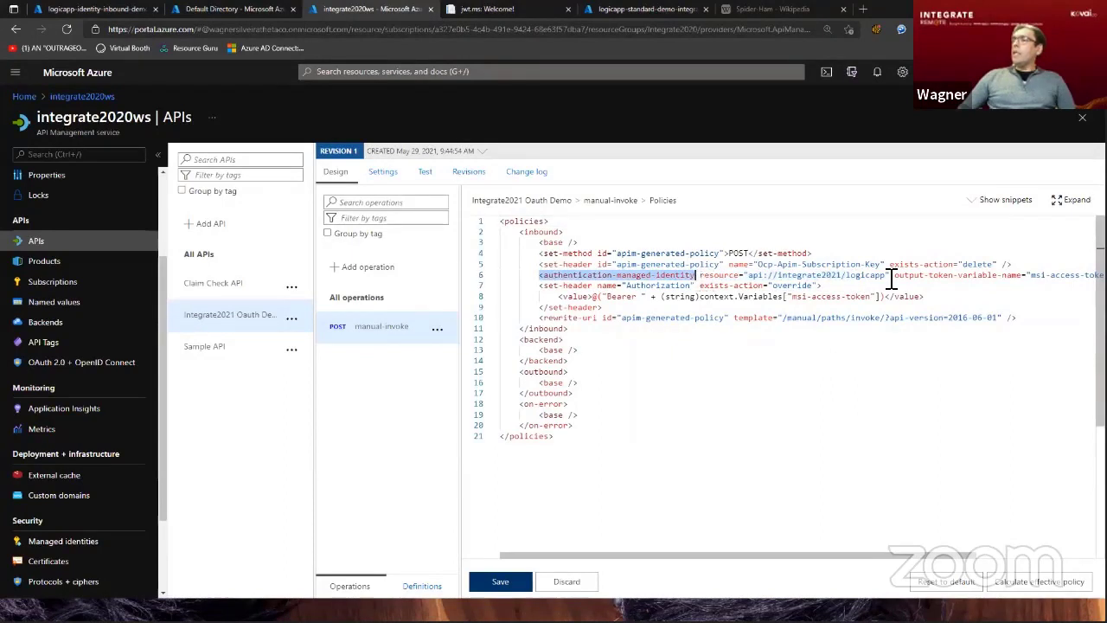
pyautogui.moveTo(890, 277); pyautogui.dragTo(704, 279)
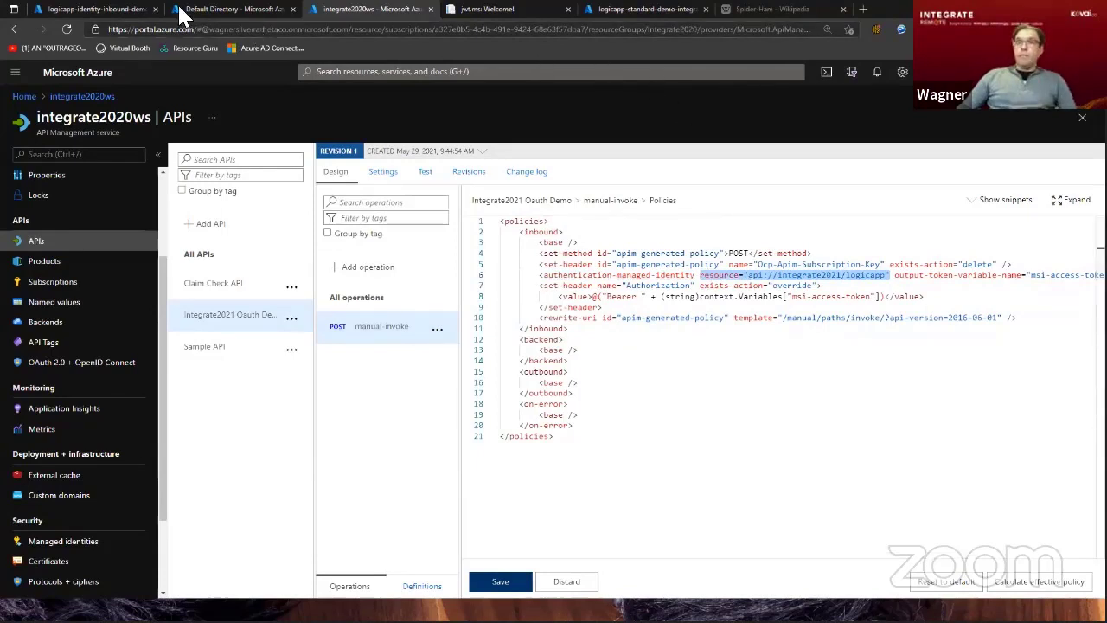
# Review the logic app policy's Issuer, Audience and appid claims against the system-assigned managed identity of integrate2020ws.
pyautogui.click(98, 10)
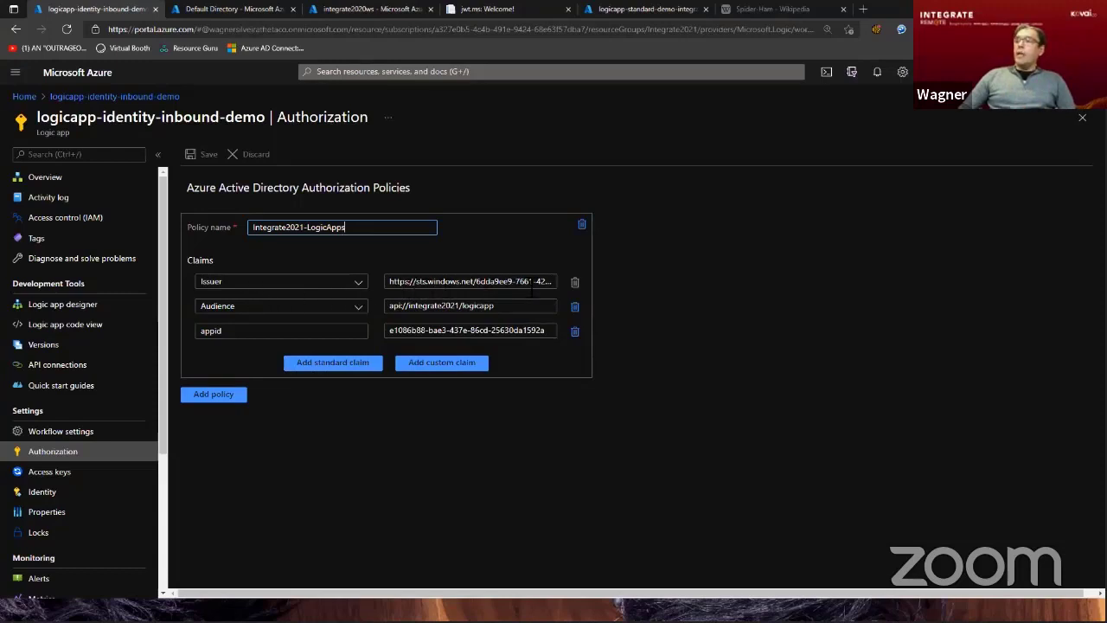
pyautogui.click(538, 288)
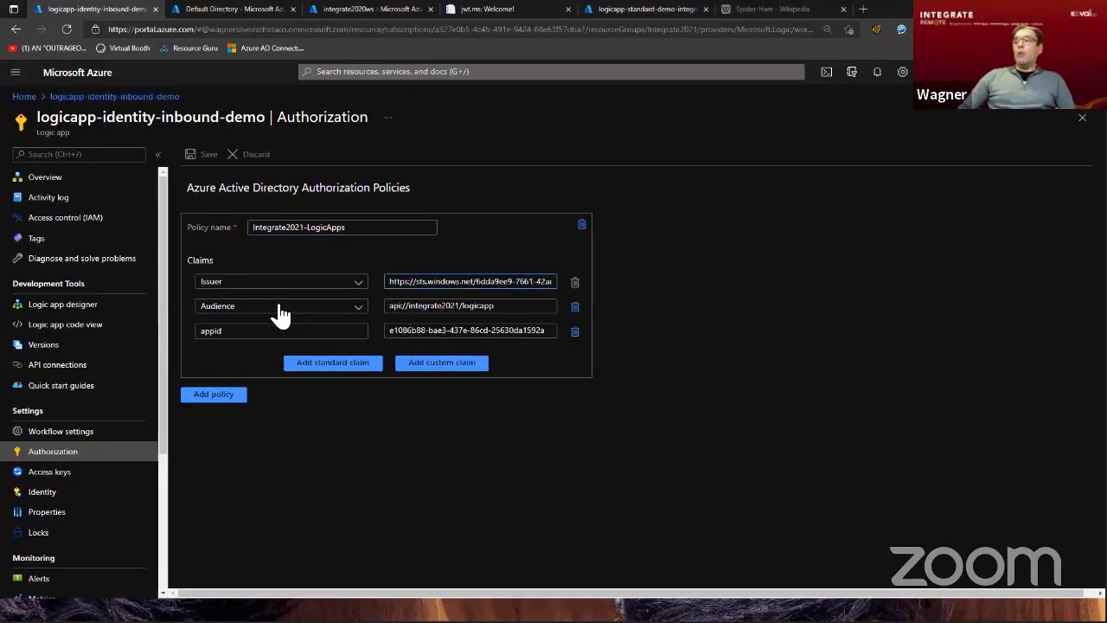
pyautogui.moveTo(510, 306); pyautogui.dragTo(386, 307)
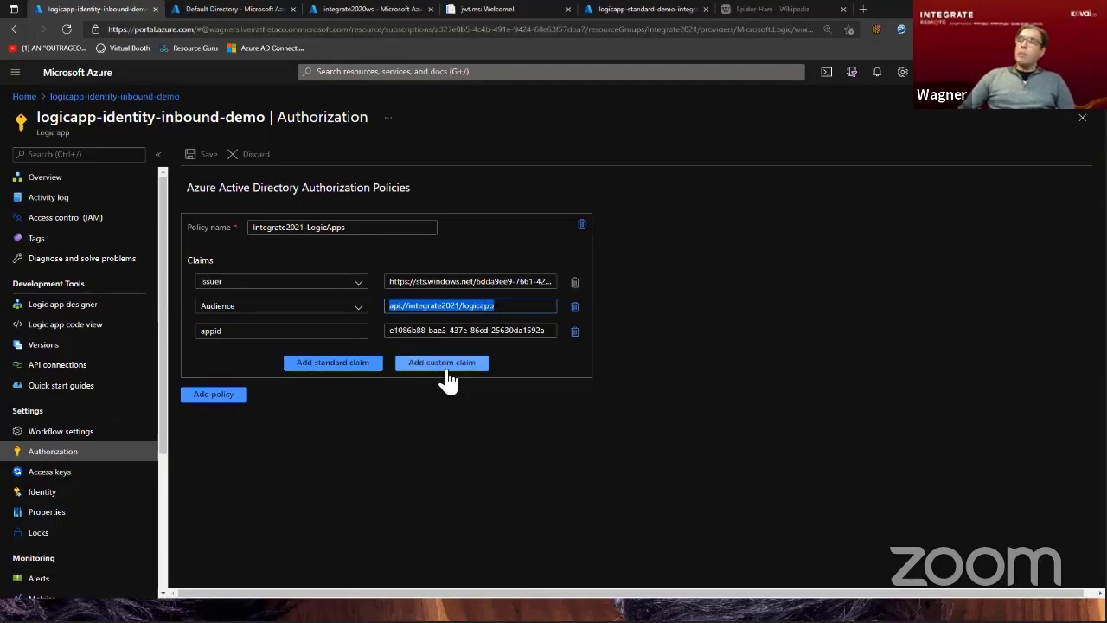
pyautogui.click(246, 330)
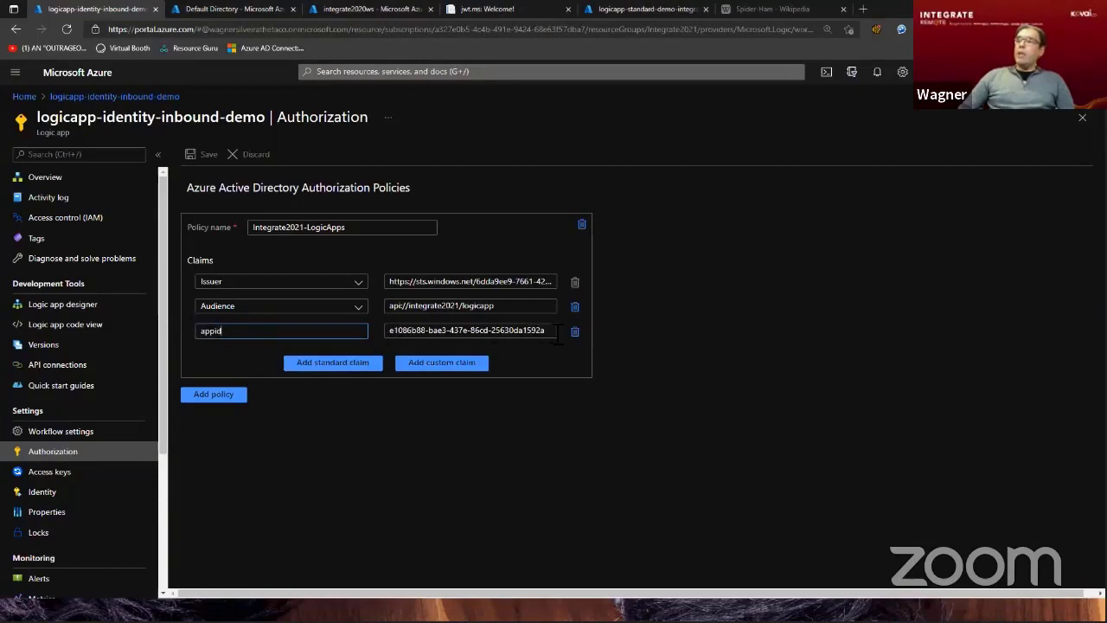
pyautogui.click(368, 10)
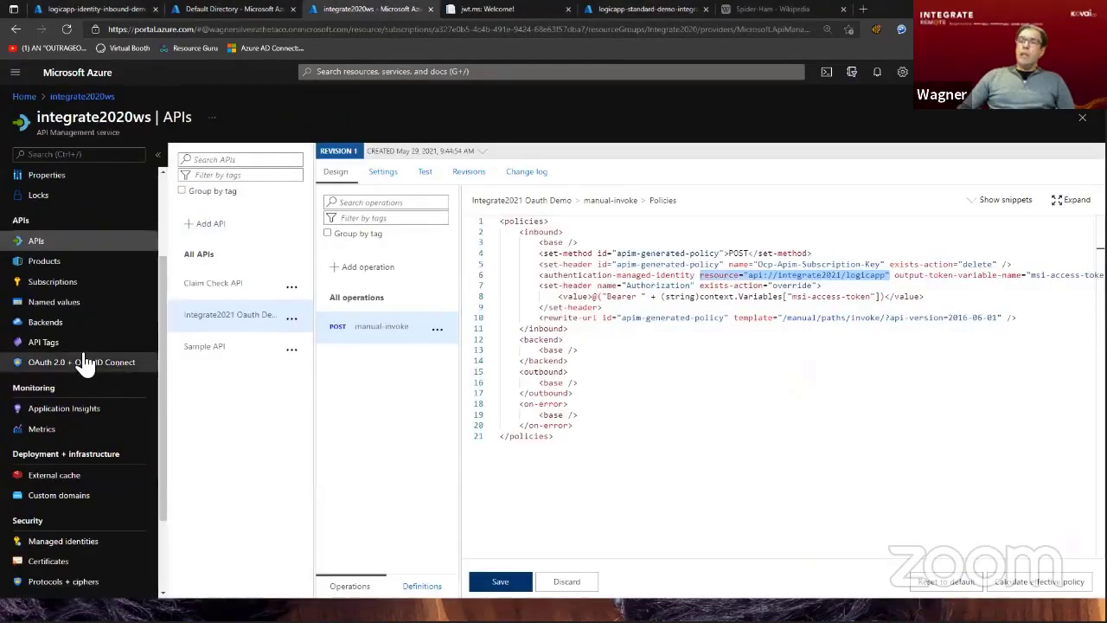
pyautogui.click(59, 542)
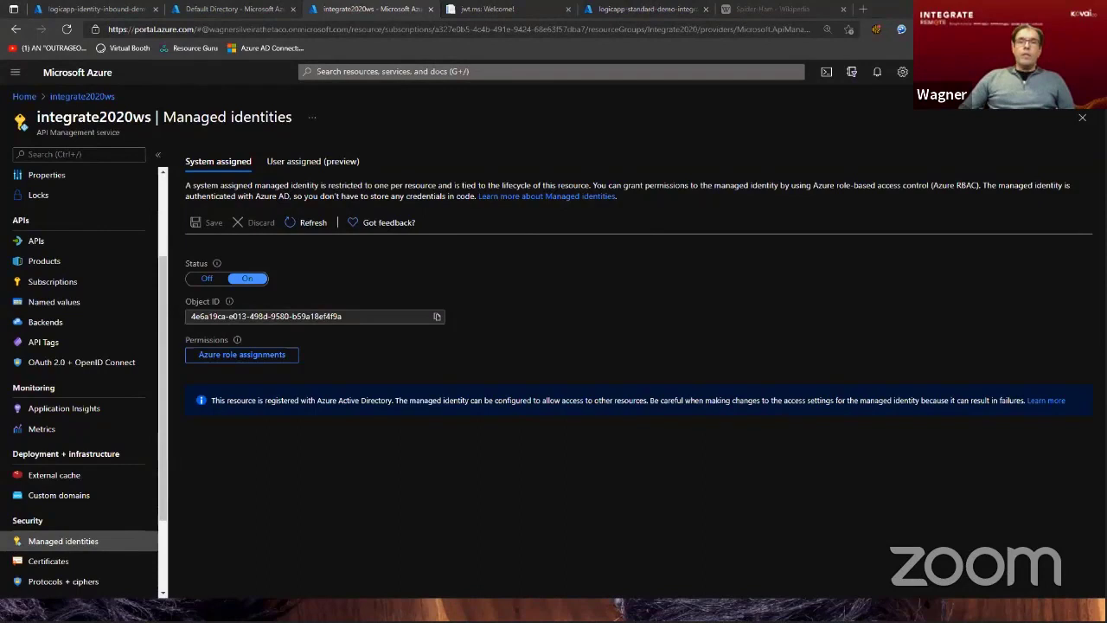
# Switch to Postman and send the Apim to Logic App - OAuth Demo request from the OAuth Demo folder.
pyautogui.hotkey('alt', 'Tab')
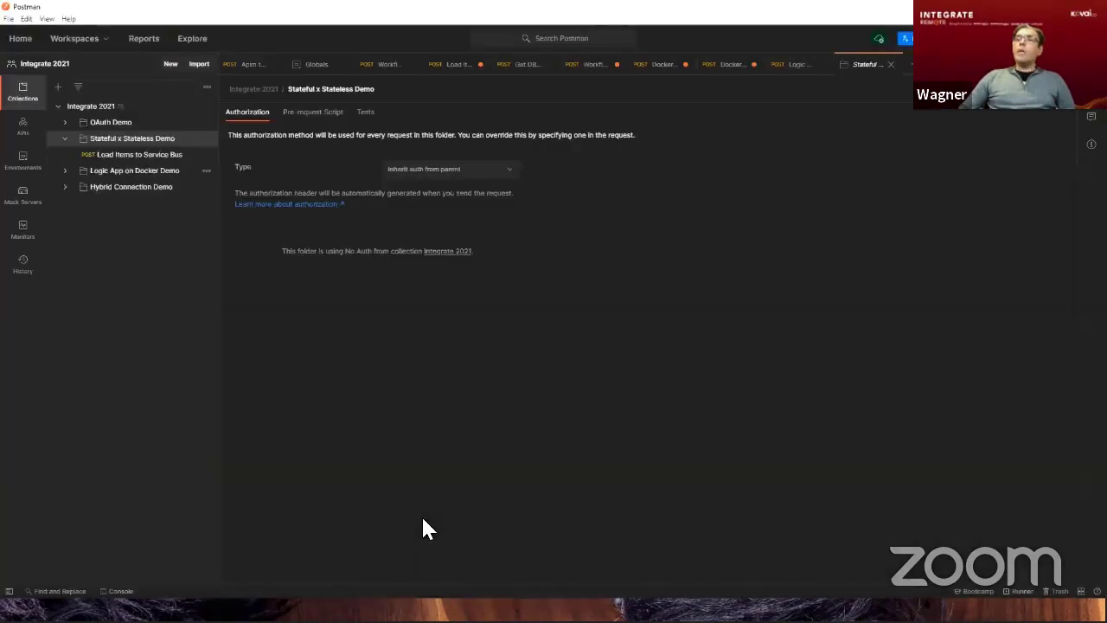
pyautogui.click(65, 122)
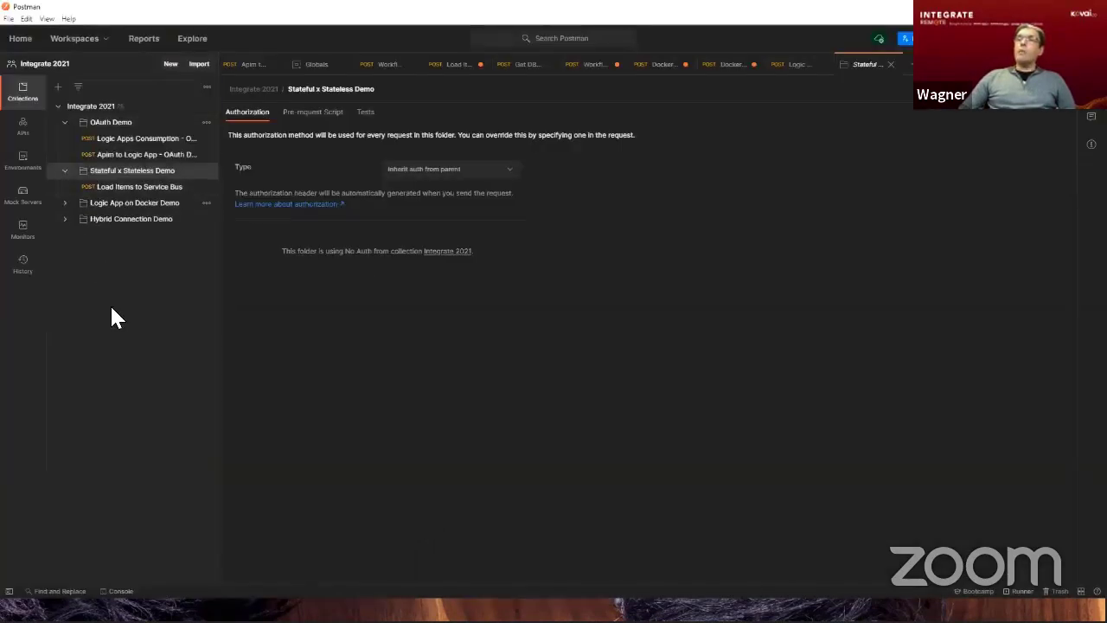
pyautogui.click(121, 156)
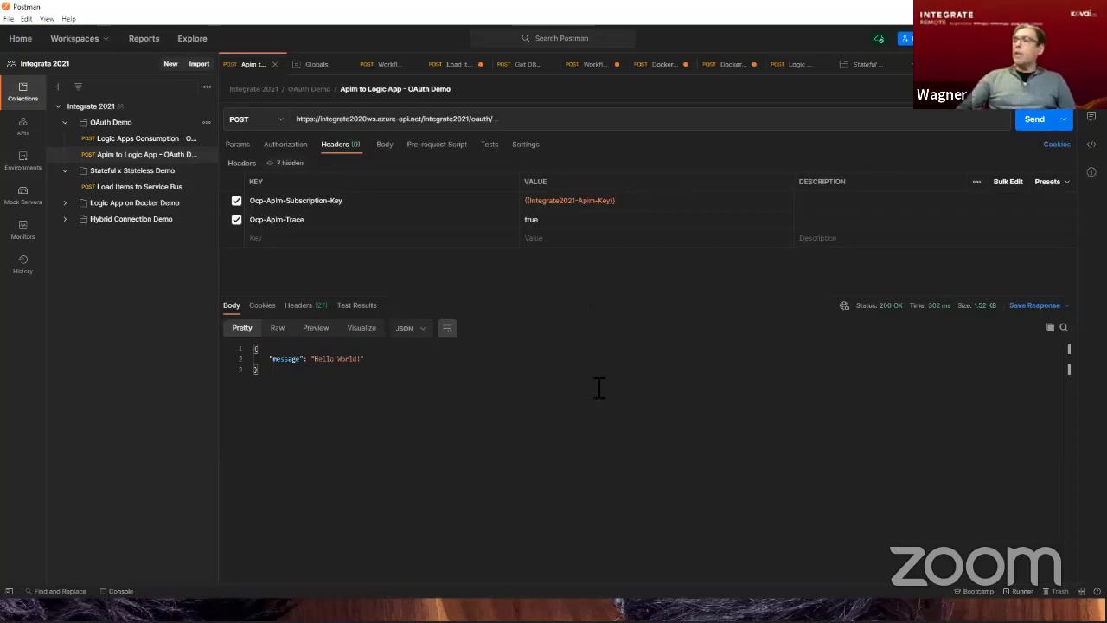
pyautogui.click(1032, 126)
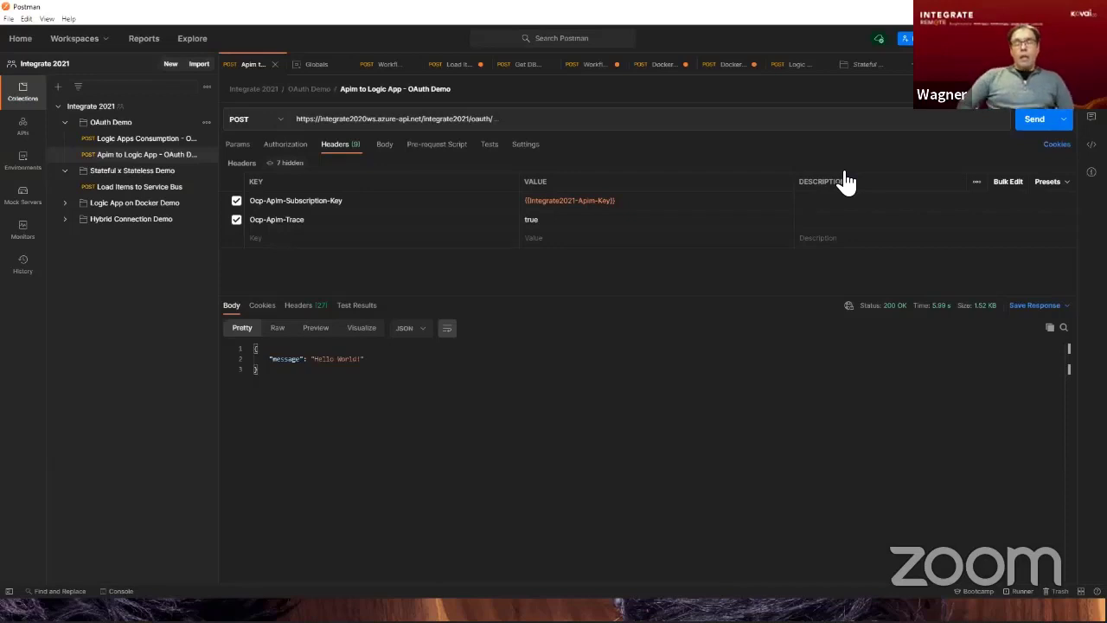
# Request a new OAuth 2.0 access token for the Logic Apps Consumption - OAuth Demo request and apply it to the request.
pyautogui.click(145, 140)
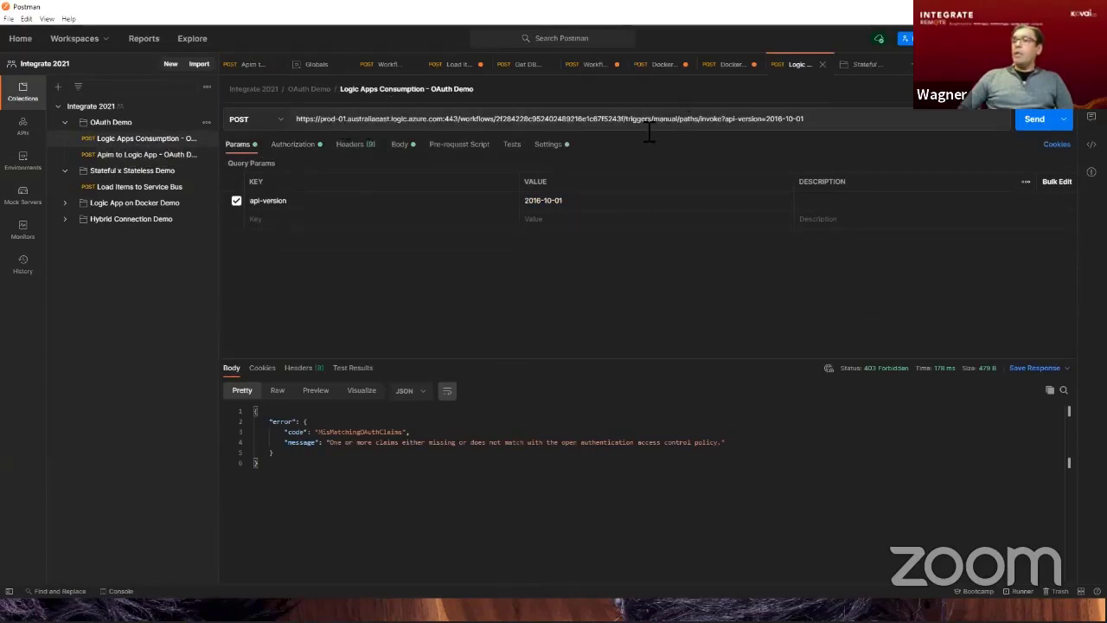
pyautogui.click(292, 145)
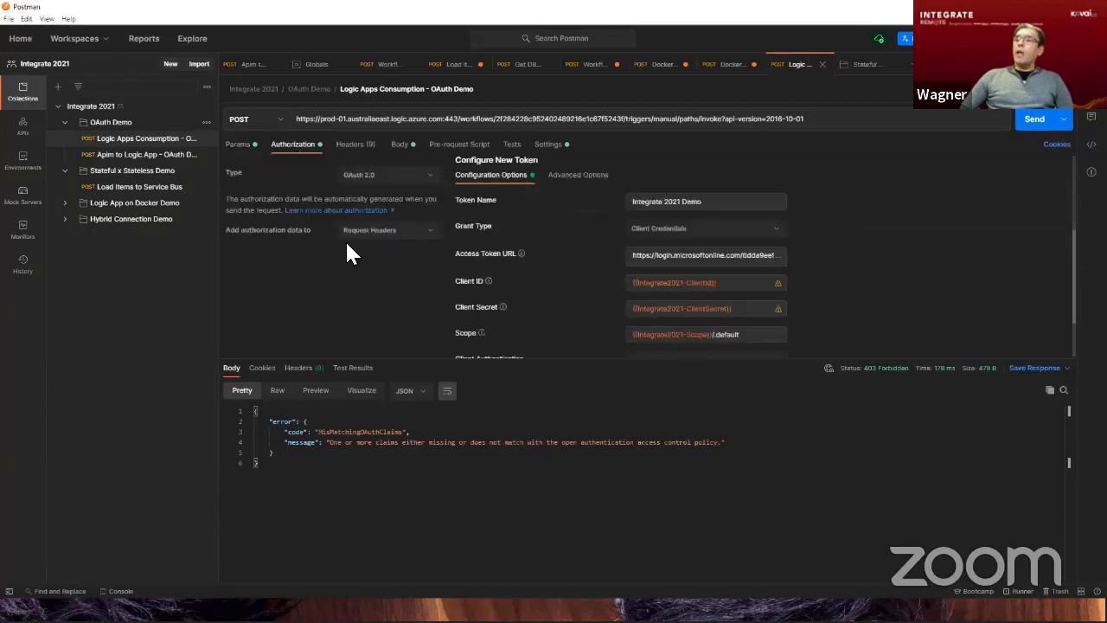
pyautogui.scroll(-2, 696, 229)
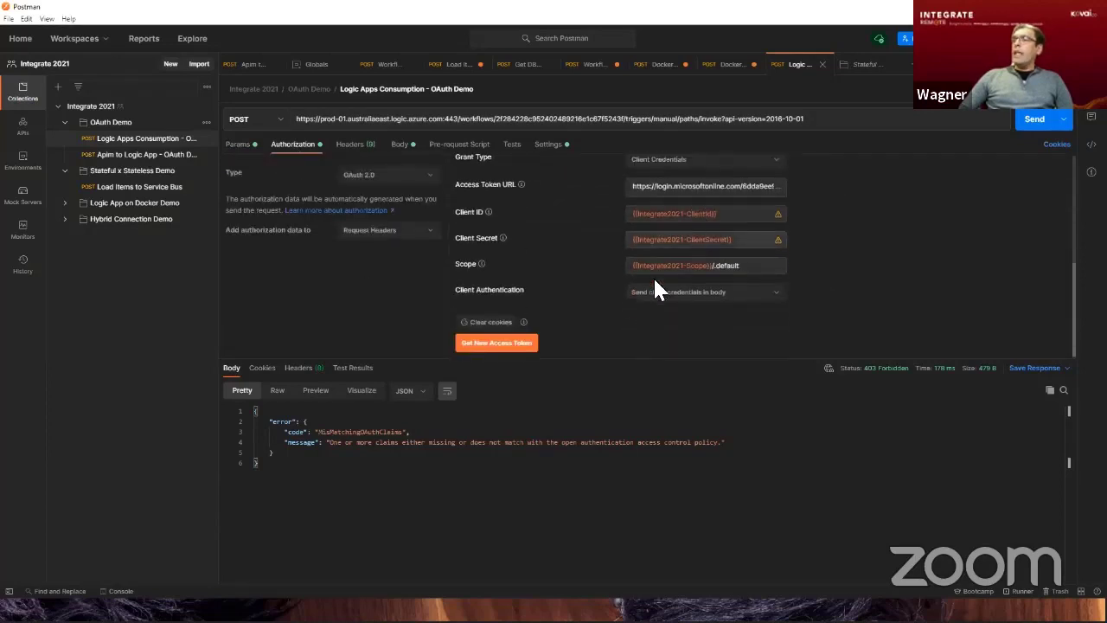
pyautogui.click(525, 344)
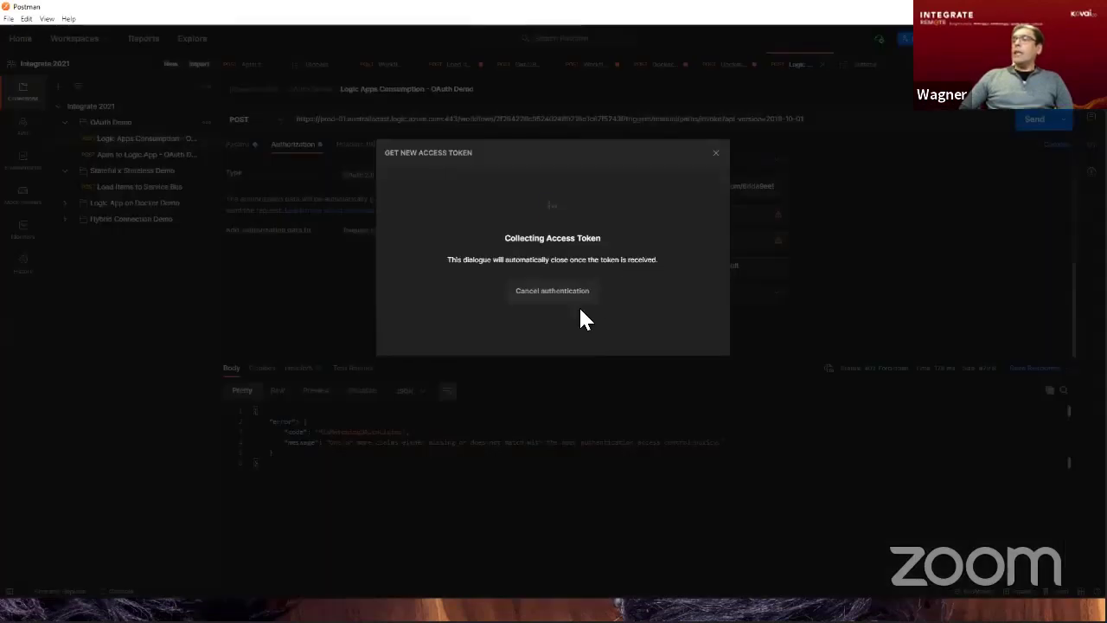
pyautogui.click(552, 298)
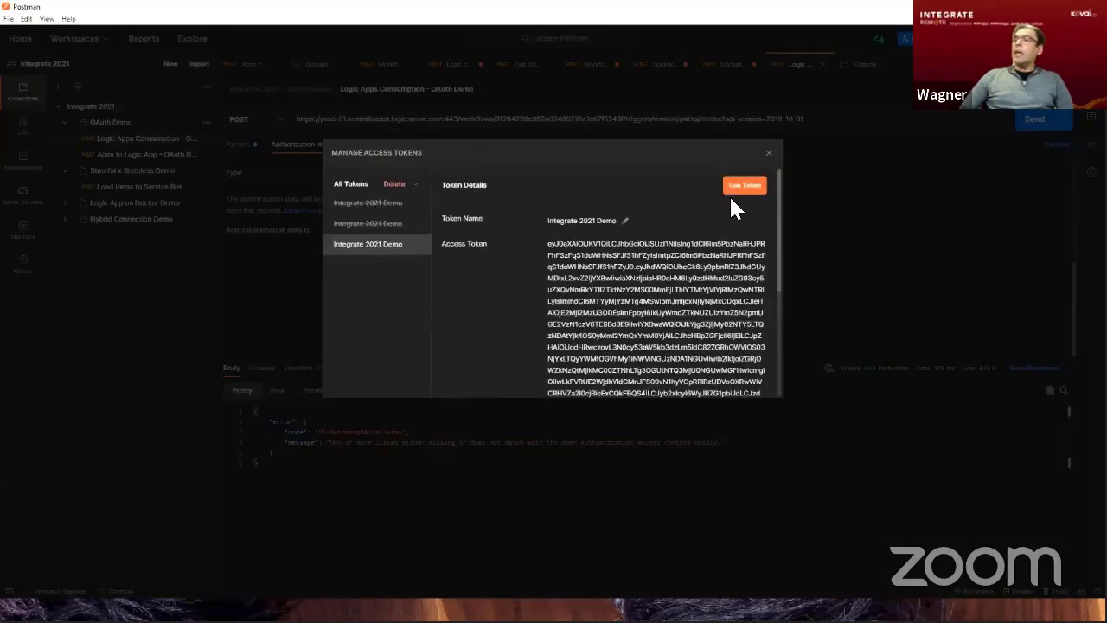
pyautogui.click(740, 187)
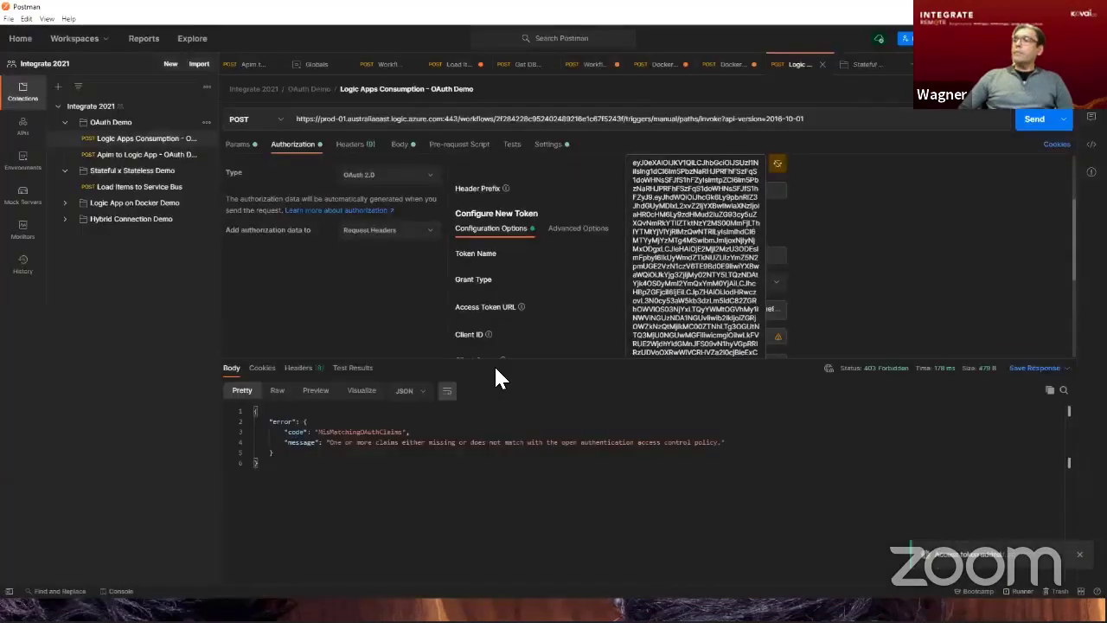
# Send the Logic Apps Consumption - OAuth Demo request and highlight the code value in the response body.
pyautogui.click(1032, 122)
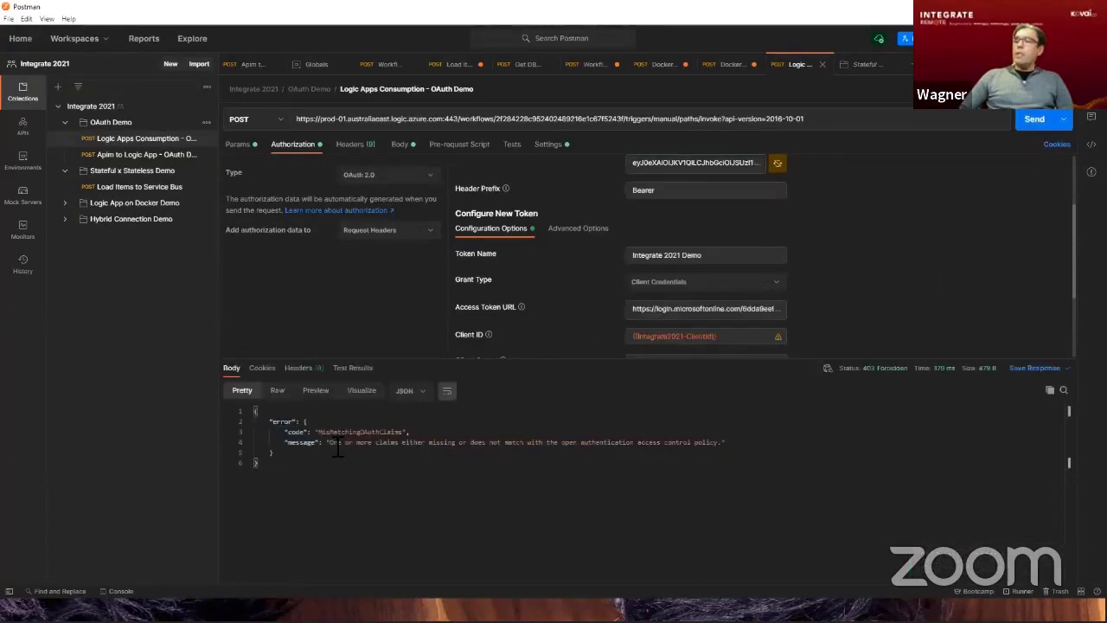
pyautogui.moveTo(319, 432); pyautogui.dragTo(407, 440)
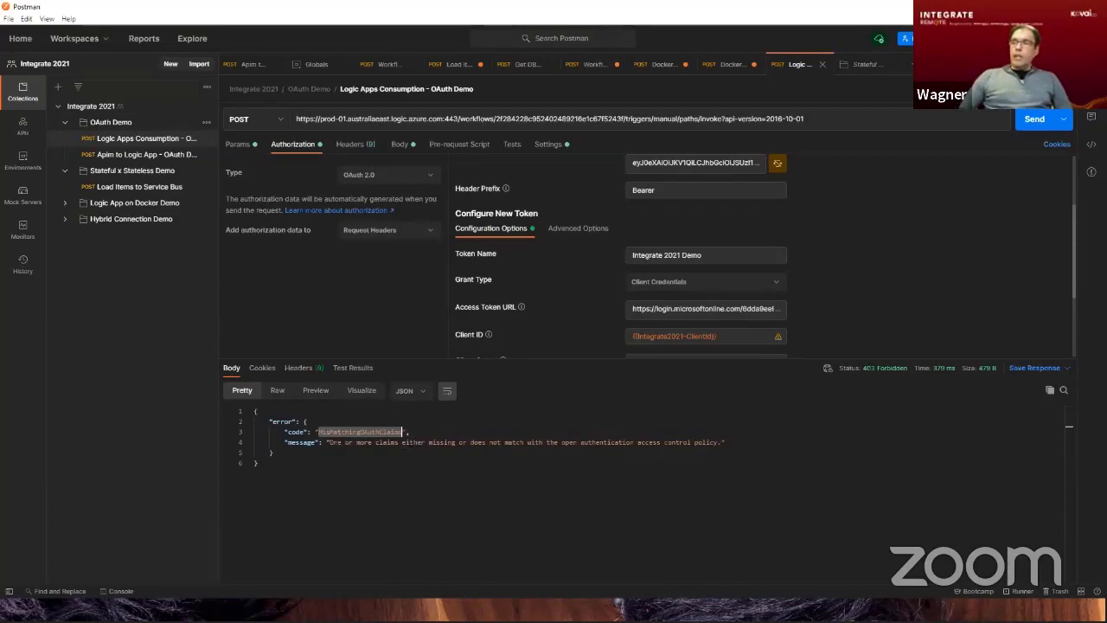
# Switch to the slide presentation and advance to the Gotchas slide.
pyautogui.hotkey('alt', 'Tab')
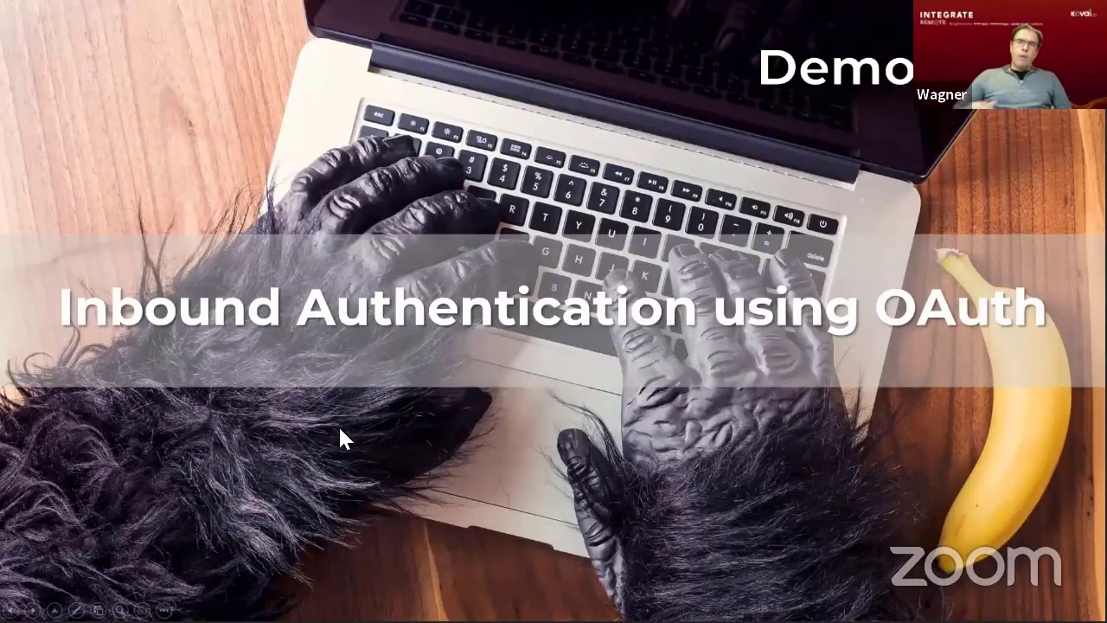
pyautogui.press('Right')
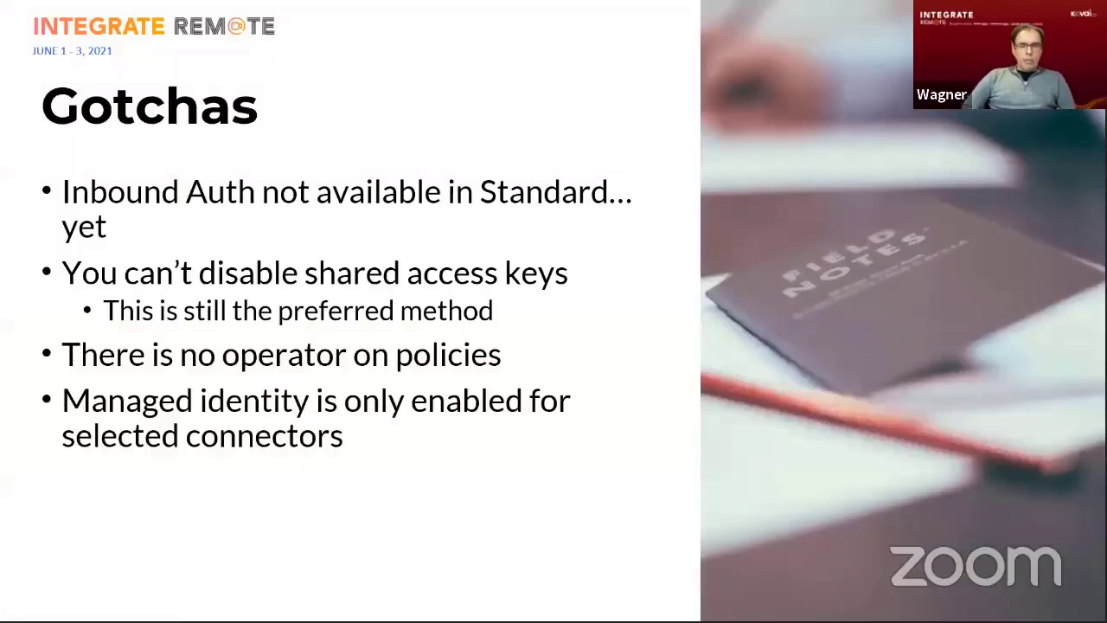